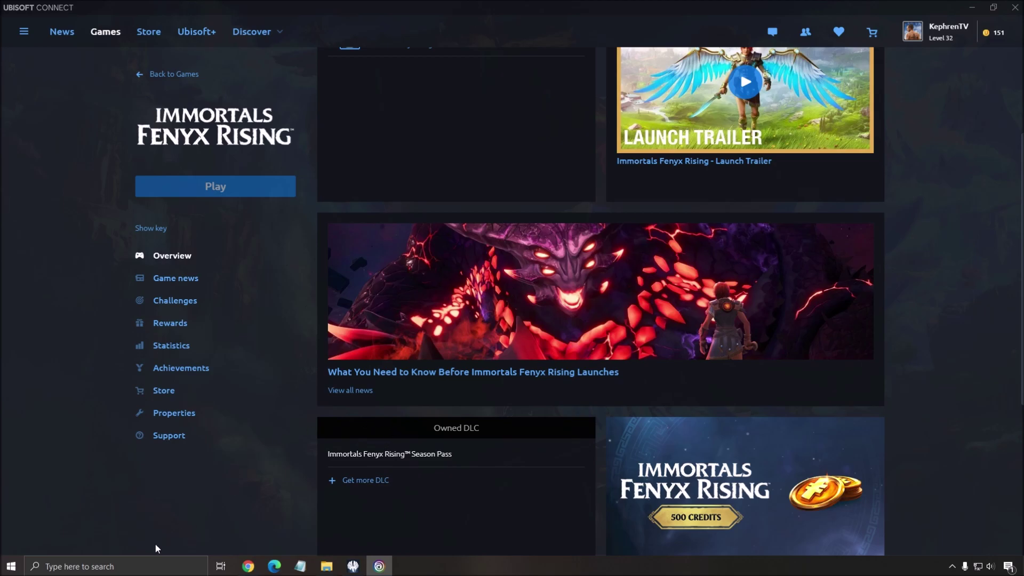
# Review the Windows Game Mode, Xbox Game Bar and Captures settings, and close them.
pyautogui.click(158, 565)
pyautogui.write('game mode')
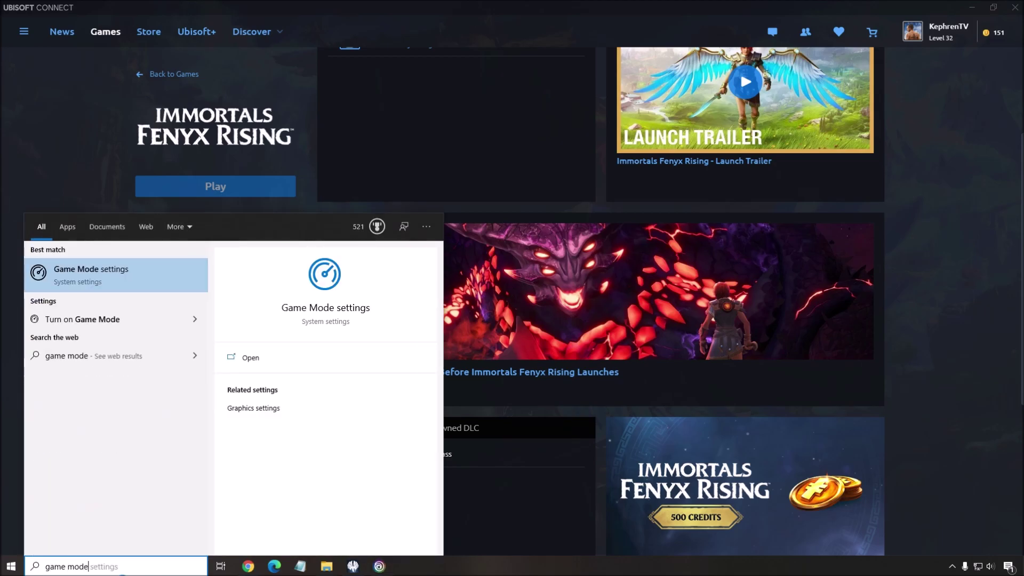
pyautogui.press('Return')
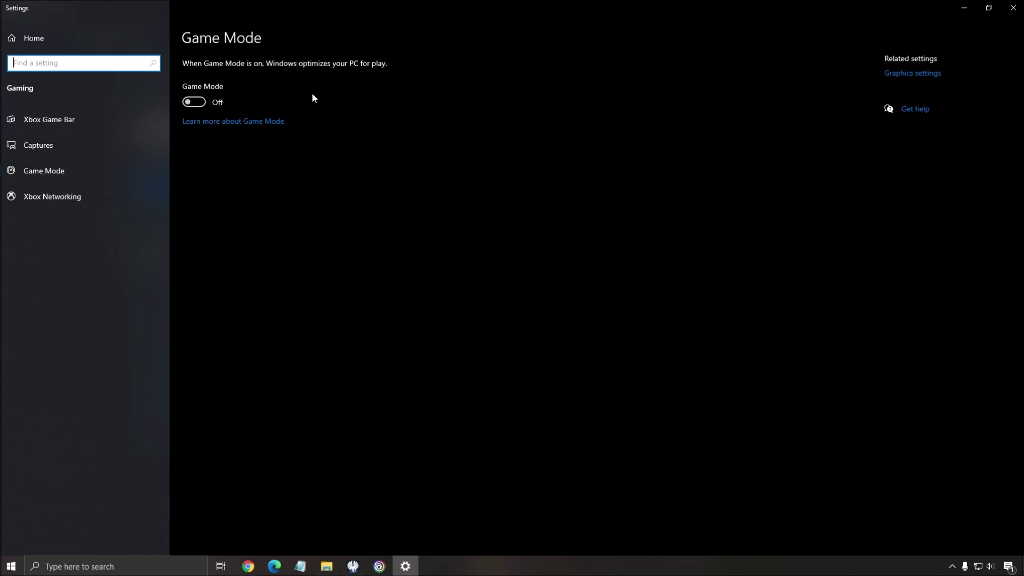
pyautogui.click(57, 124)
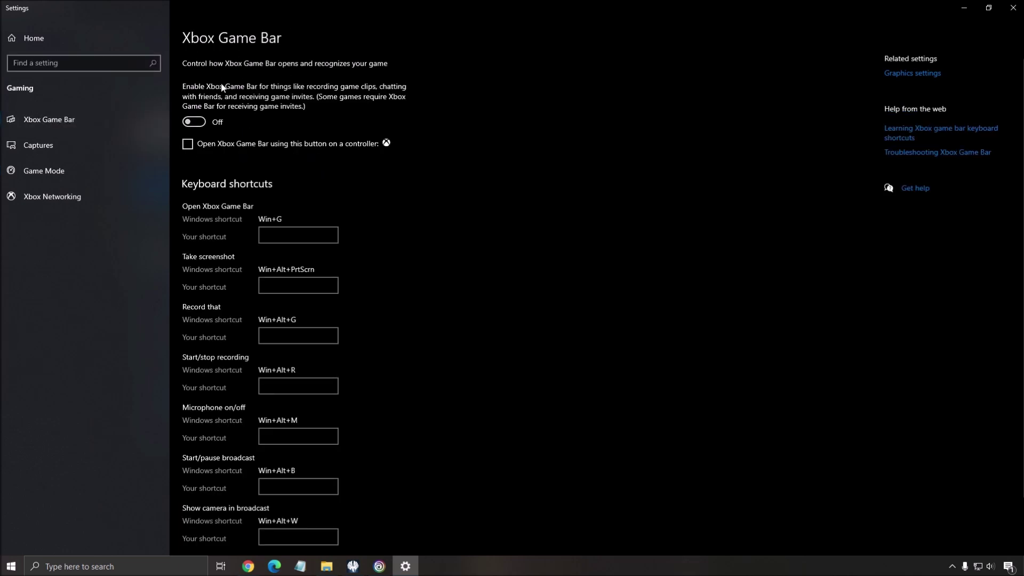
pyautogui.click(80, 145)
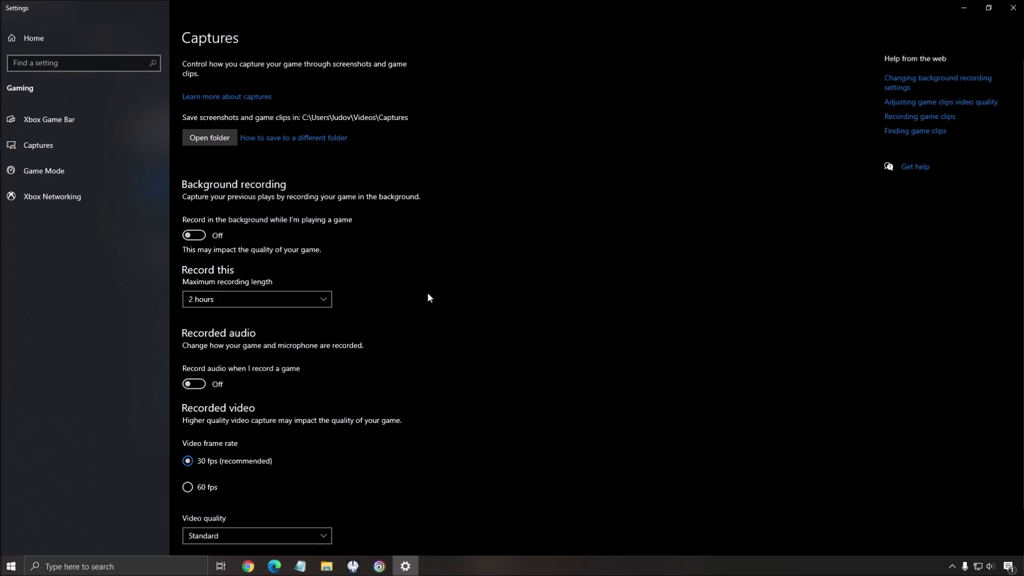
pyautogui.click(1013, 7)
# Check the hidden system tray icons for programs running in the background.
pyautogui.click(952, 567)
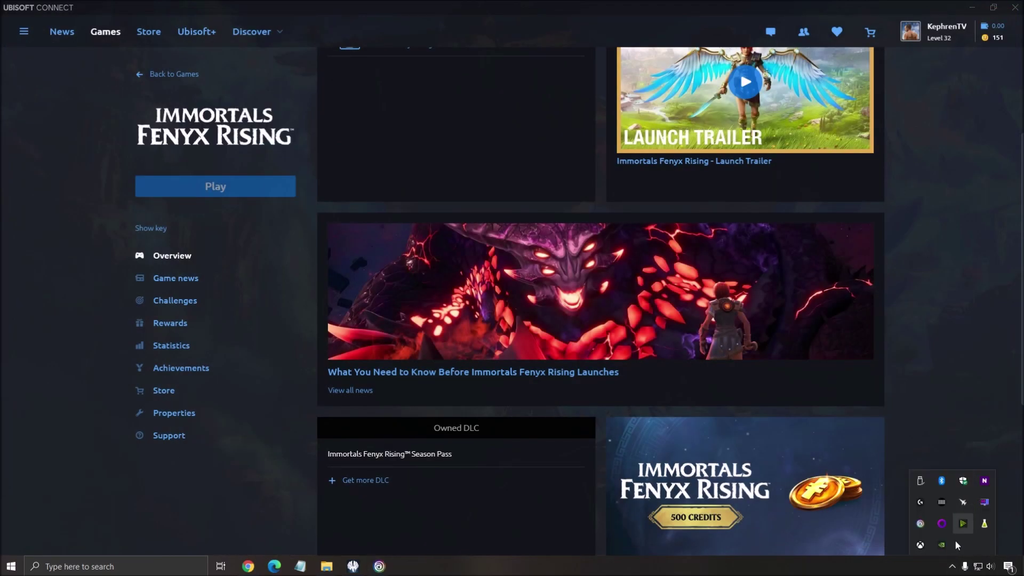
pyautogui.click(949, 394)
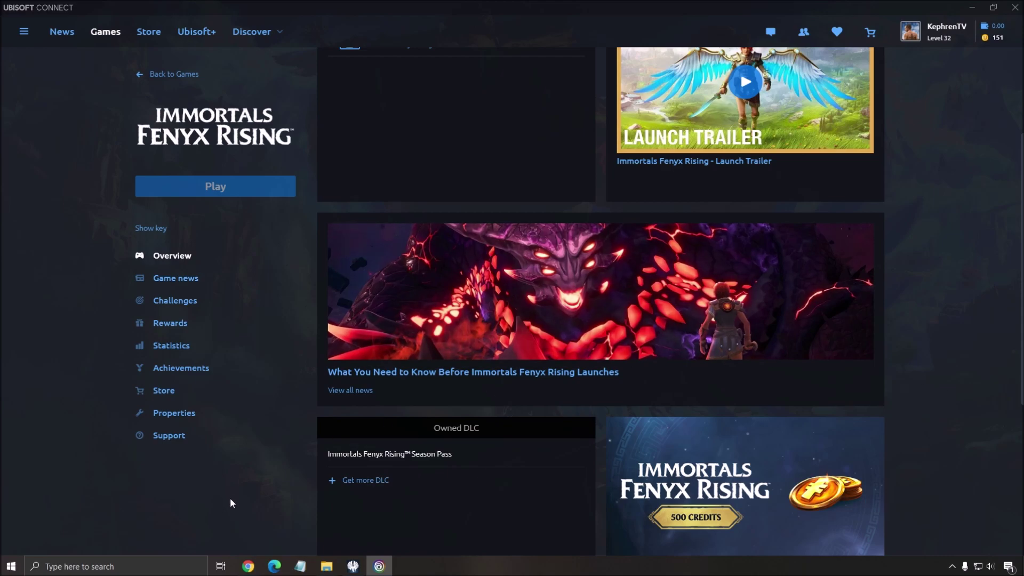
# Turn on hardware-accelerated GPU scheduling in the Windows graphics settings and close them.
pyautogui.click(176, 566)
pyautogui.write('gpu')
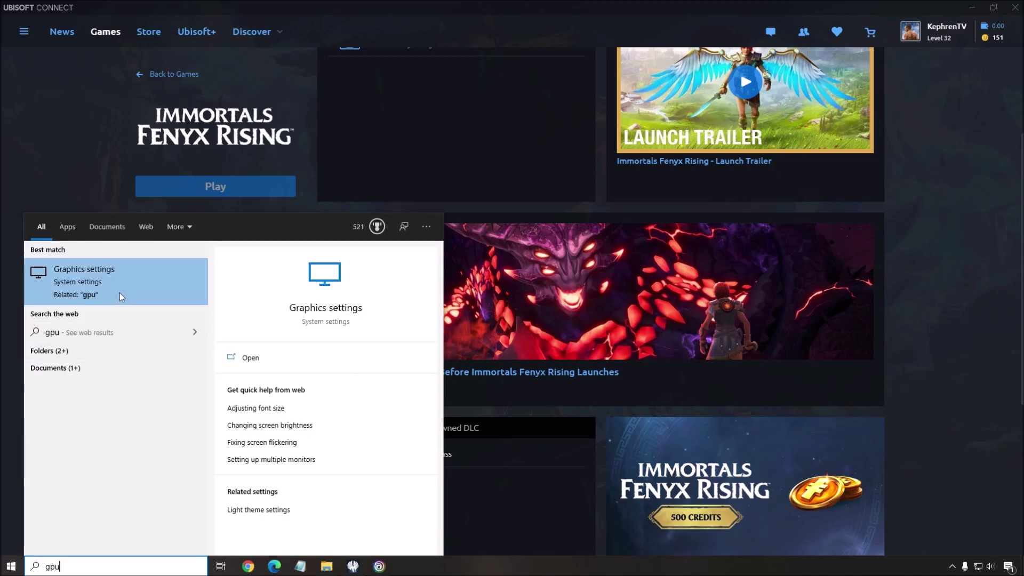
pyautogui.click(119, 292)
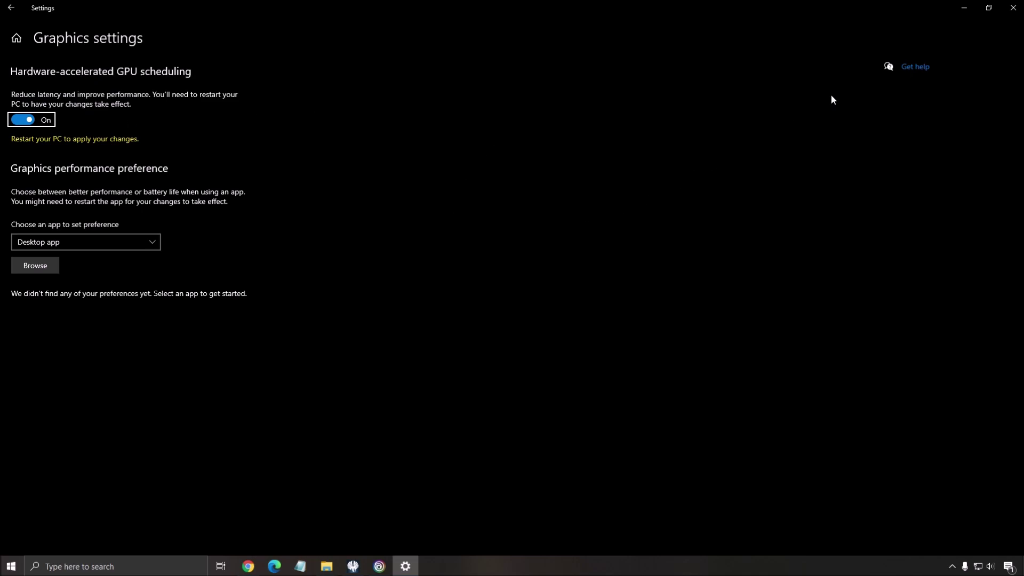
pyautogui.click(1014, 8)
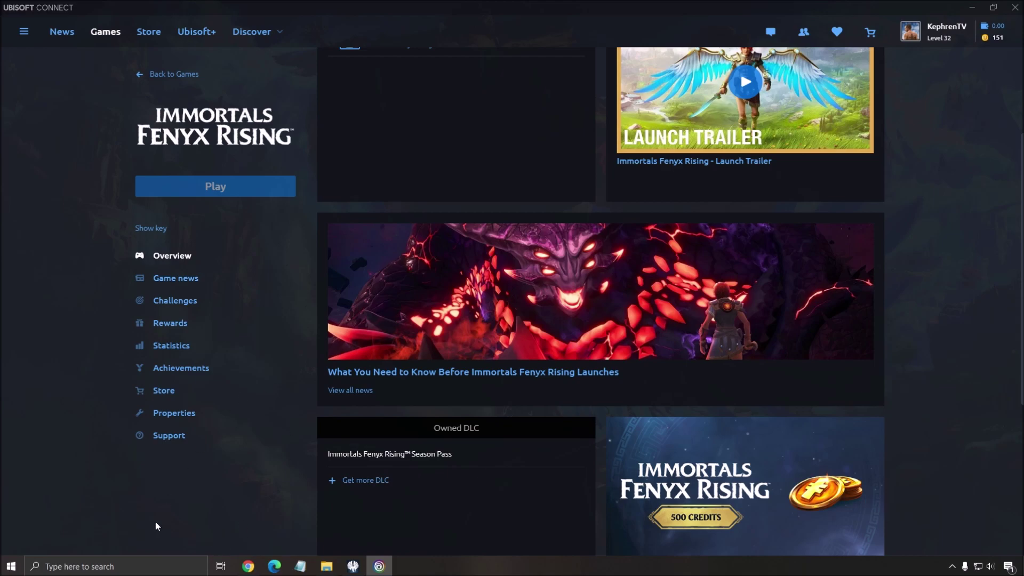
# Check the monitor's refresh rate choices in the Windows advanced display settings, and close them.
pyautogui.click(149, 567)
pyautogui.write('refres')
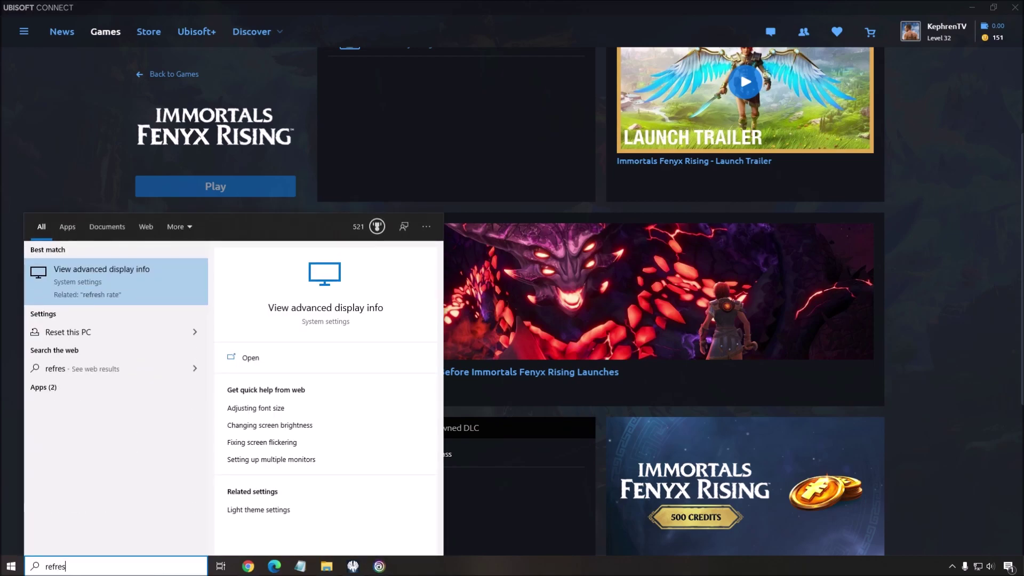
pyautogui.press('Return')
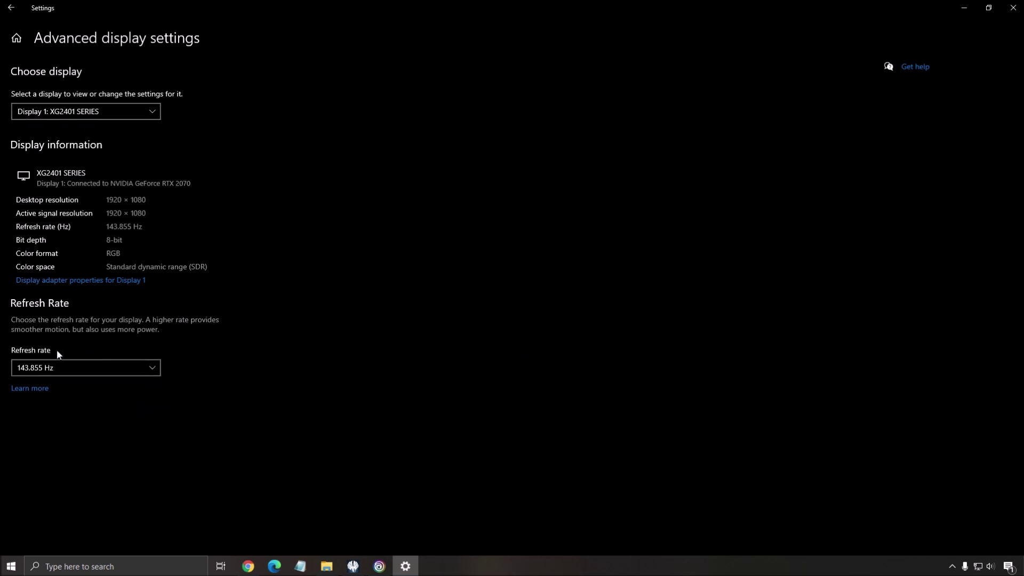
pyautogui.click(71, 370)
pyautogui.click(292, 388)
pyautogui.click(1013, 7)
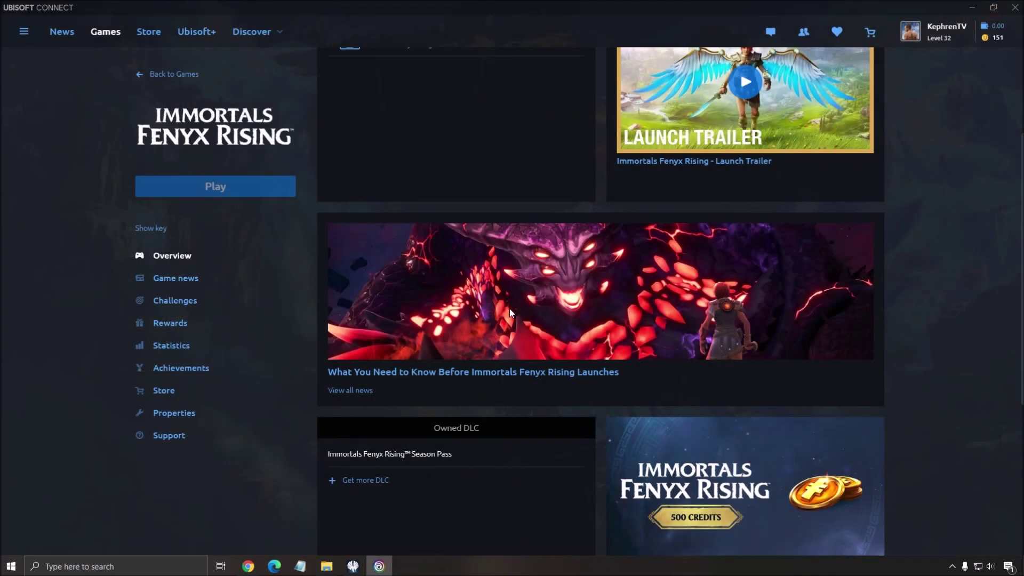
# Minimize Ubisoft Connect to return to Immortals Fenyx Rising and open the game's options.
pyautogui.scroll(2, 509, 308)
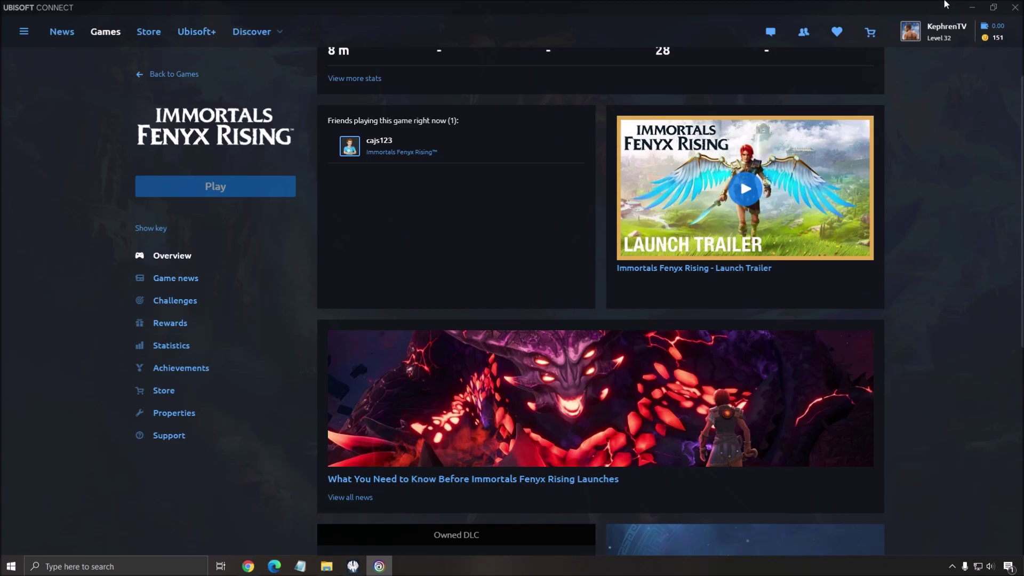
pyautogui.click(970, 6)
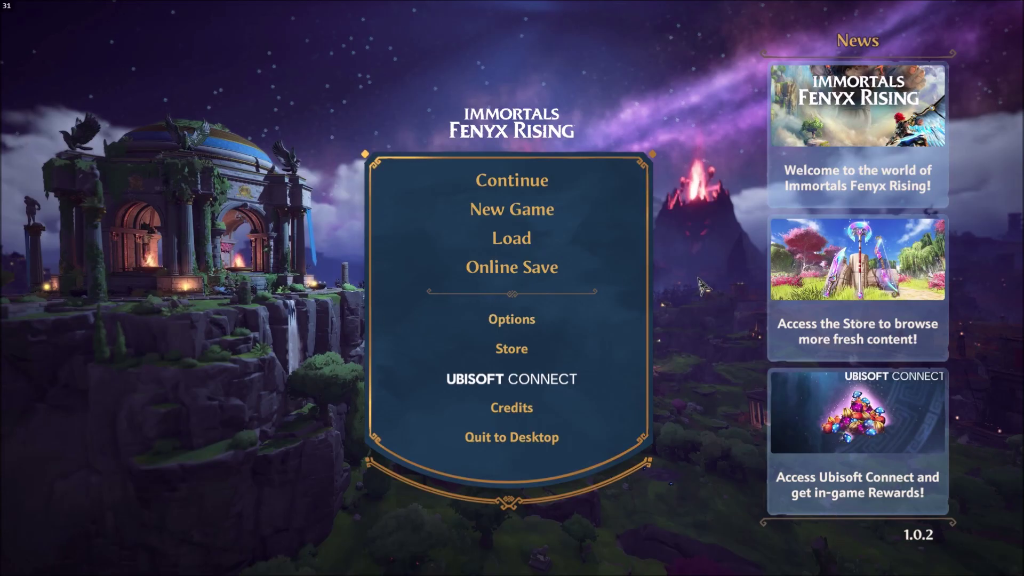
pyautogui.click(521, 324)
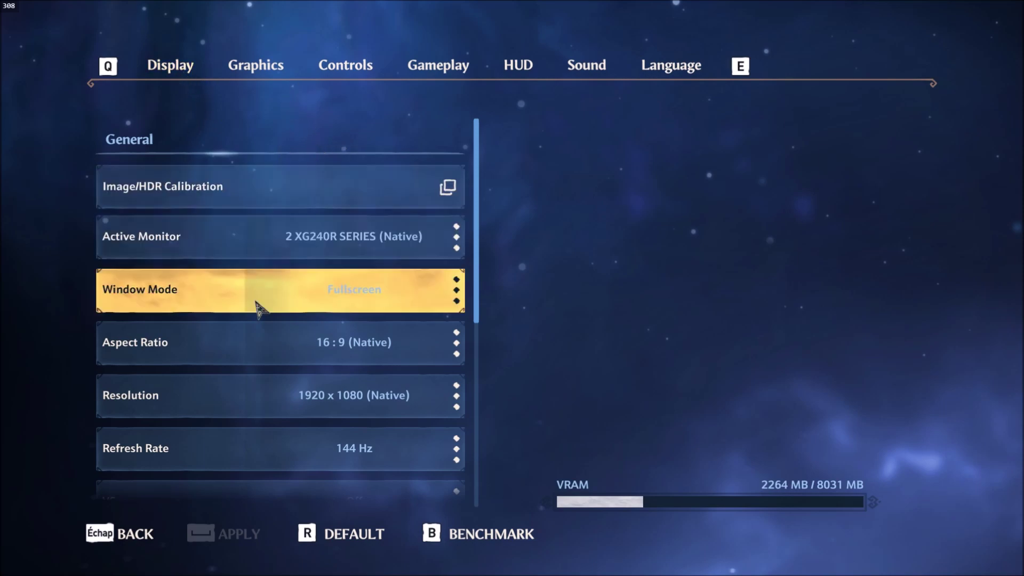
# Review the Window Mode choices in the display options, keeping Fullscreen.
pyautogui.scroll(-1, 311, 315)
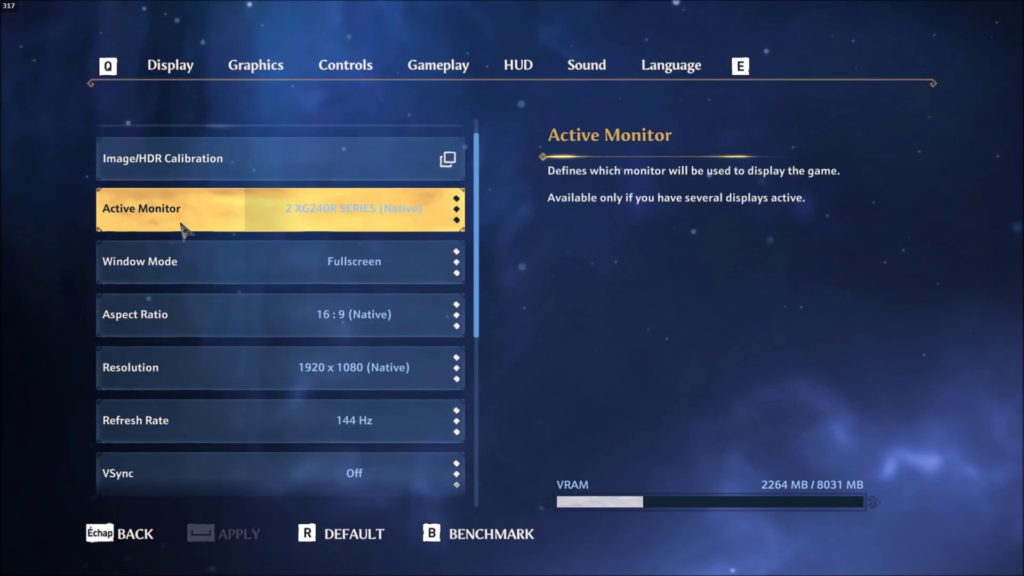
pyautogui.click(140, 259)
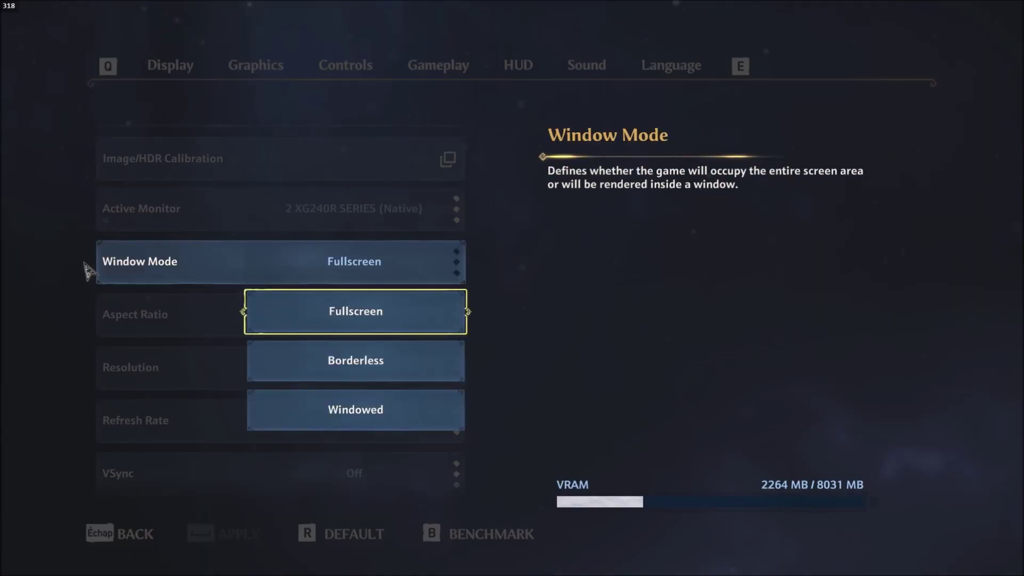
pyautogui.click(140, 261)
pyautogui.scroll(-1, 407, 254)
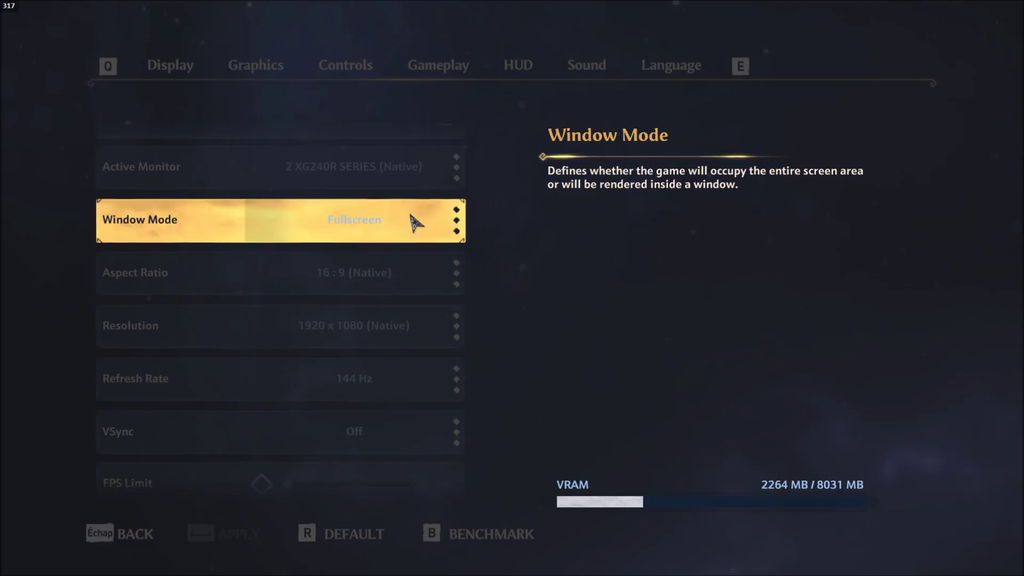
pyautogui.click(416, 222)
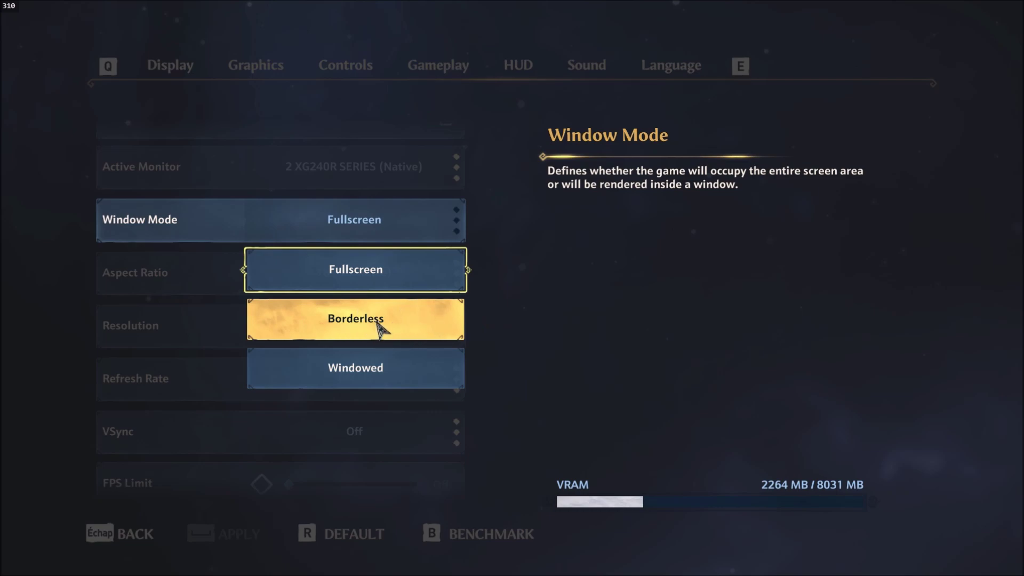
pyautogui.click(336, 233)
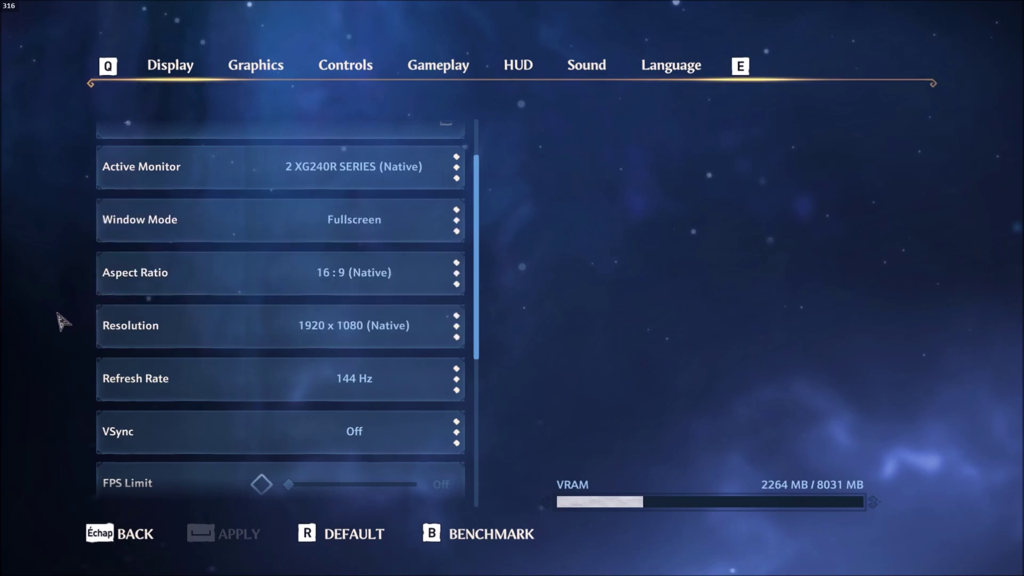
# Examine the remaining display options, from aspect ratio, refresh rate and VSync to FPS limit, resolution modifier and field of view.
pyautogui.scroll(-2, 326, 283)
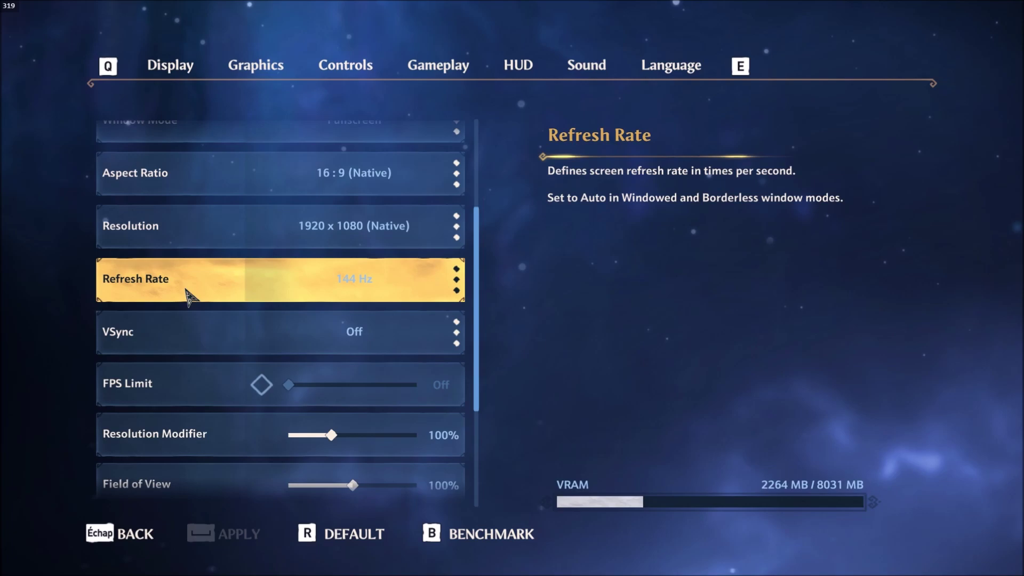
pyautogui.scroll(-2, 87, 347)
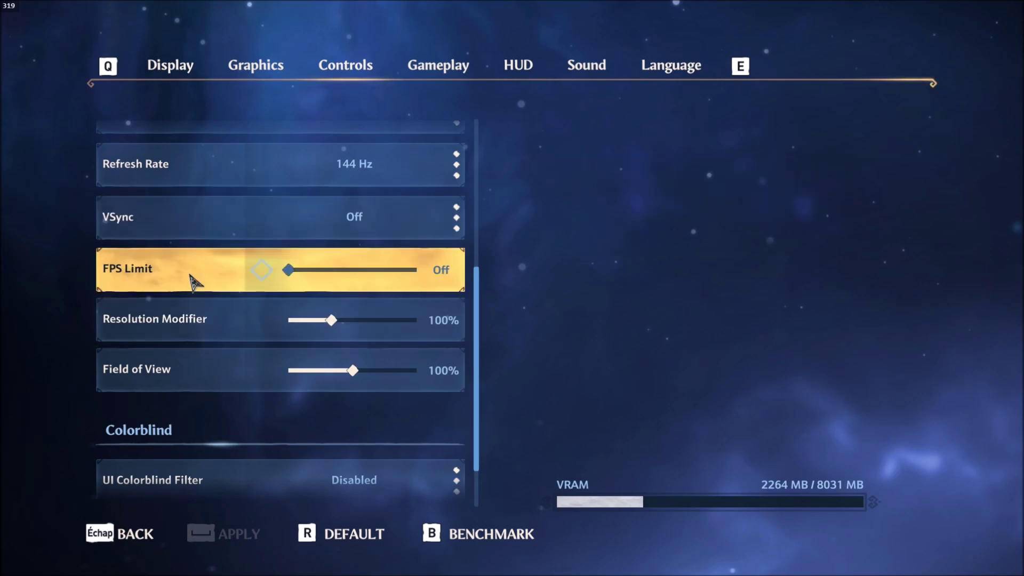
pyautogui.scroll(-1, 184, 281)
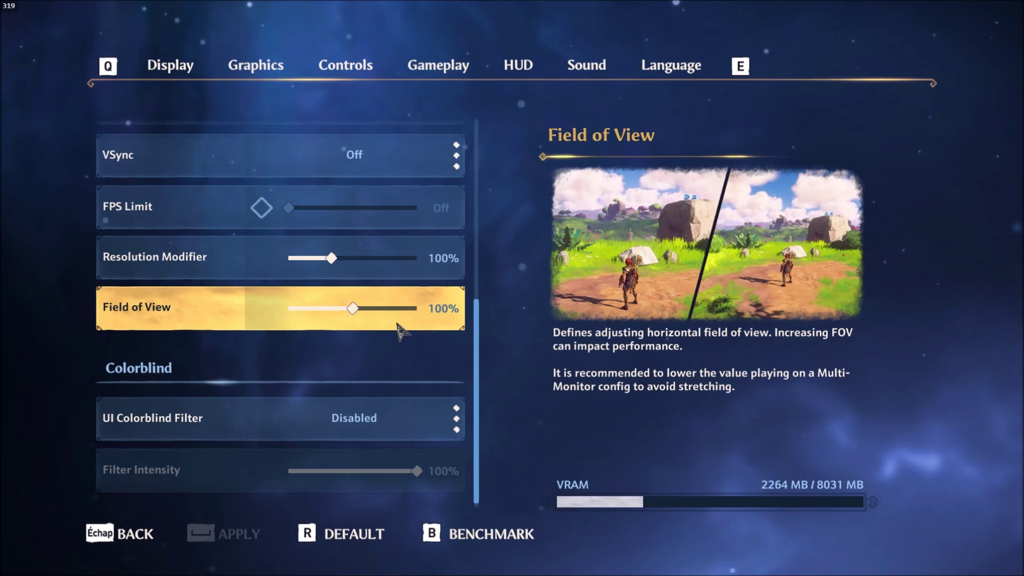
pyautogui.scroll(-1, 376, 384)
# Open the graphics options and review the available Anti-Aliasing levels without changing the setting.
pyautogui.click(256, 65)
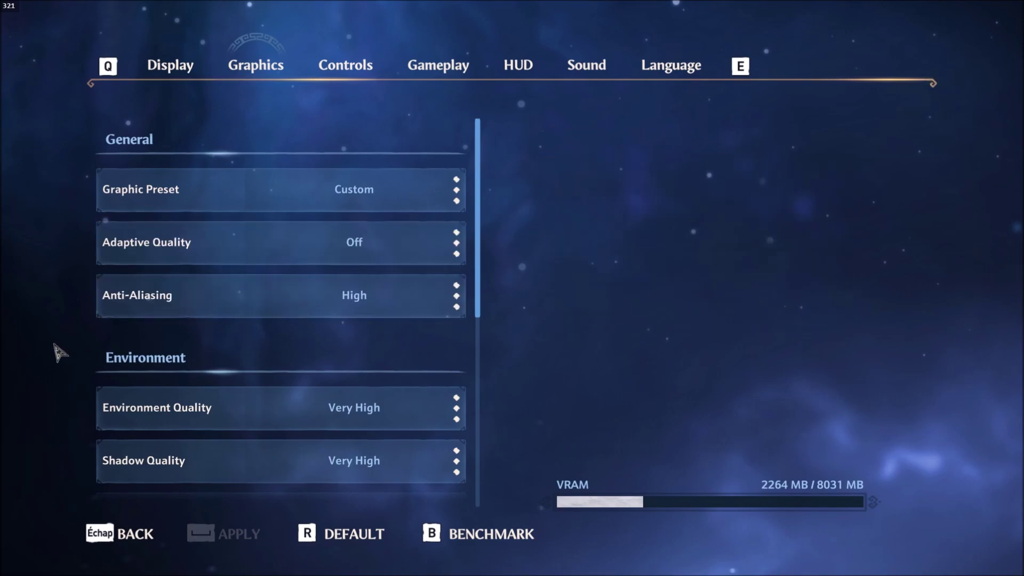
pyautogui.click(405, 312)
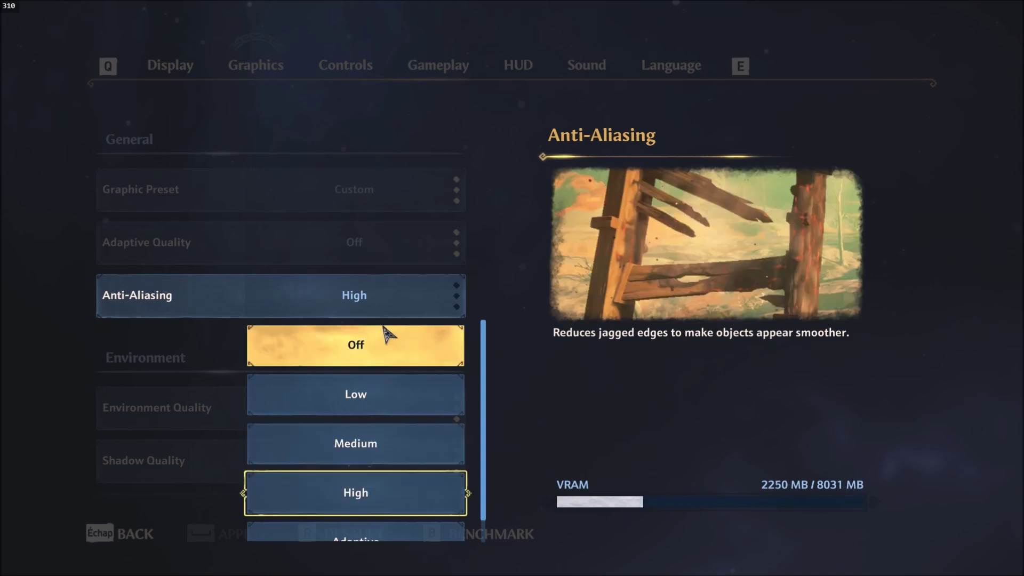
pyautogui.click(544, 365)
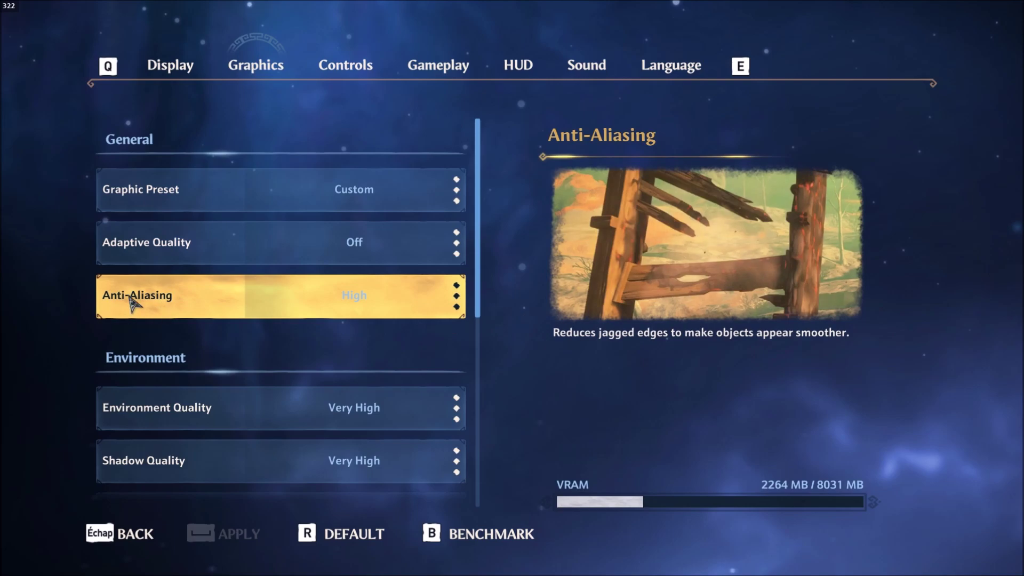
pyautogui.scroll(-3, 80, 338)
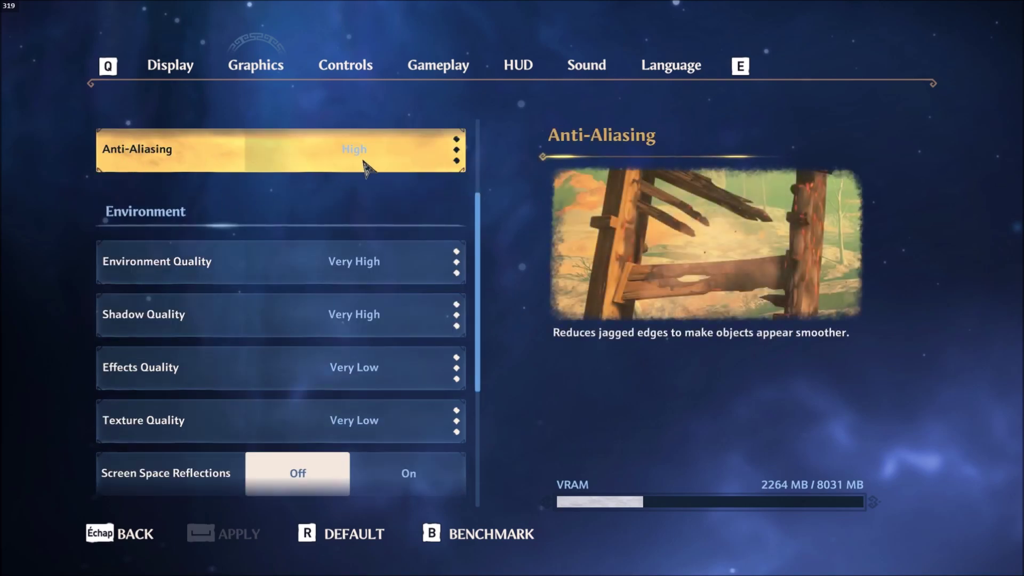
pyautogui.click(365, 163)
pyautogui.click(523, 313)
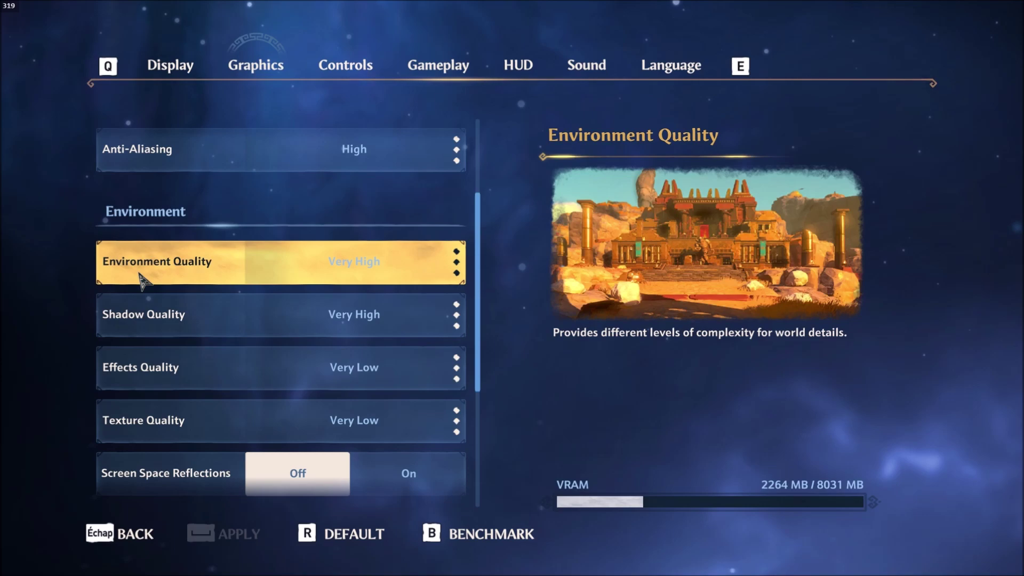
# Compare the VRAM usage of the Environment Quality levels without changing the setting.
pyautogui.click(388, 270)
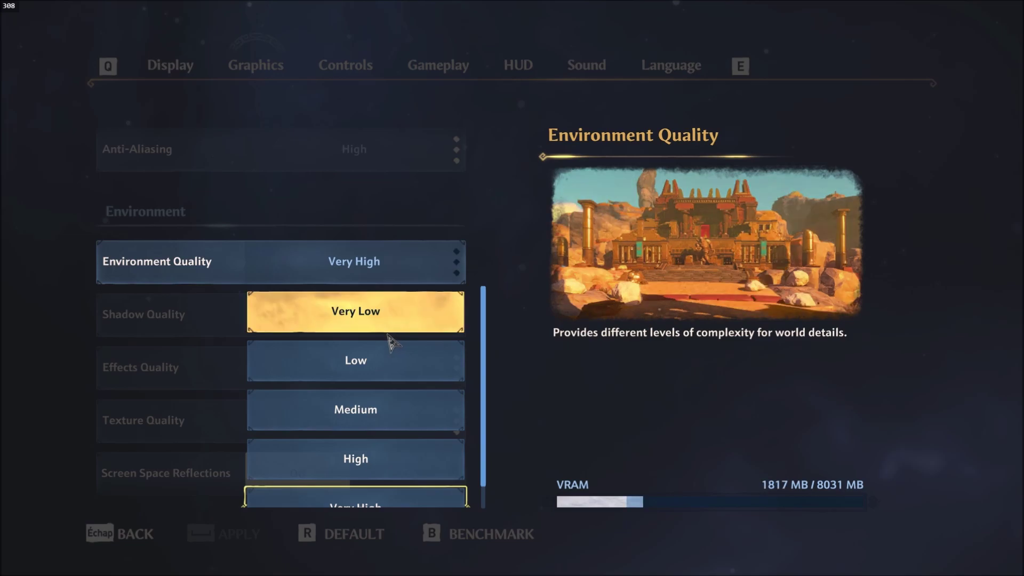
pyautogui.scroll(-1, 413, 373)
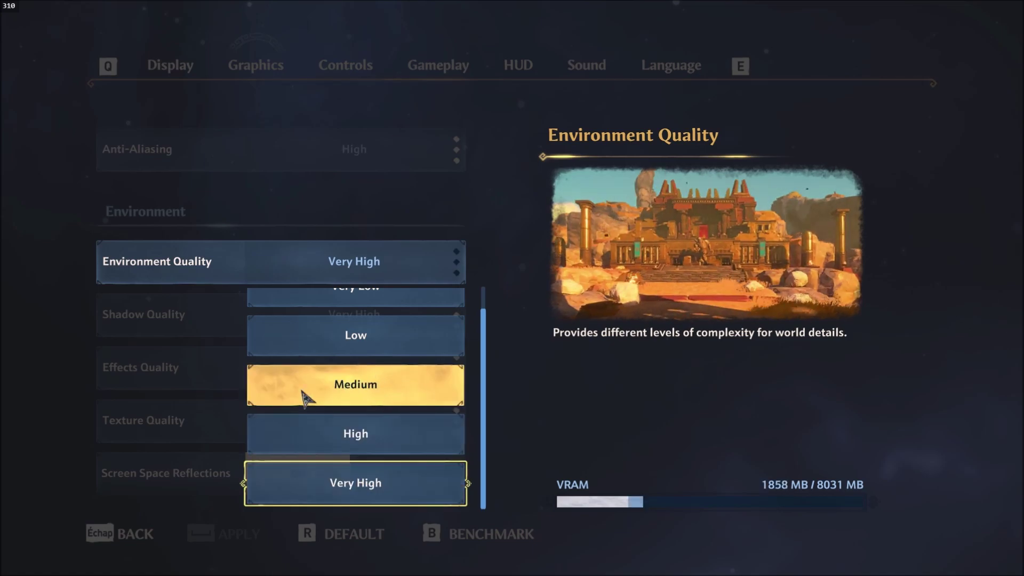
pyautogui.press('Escape')
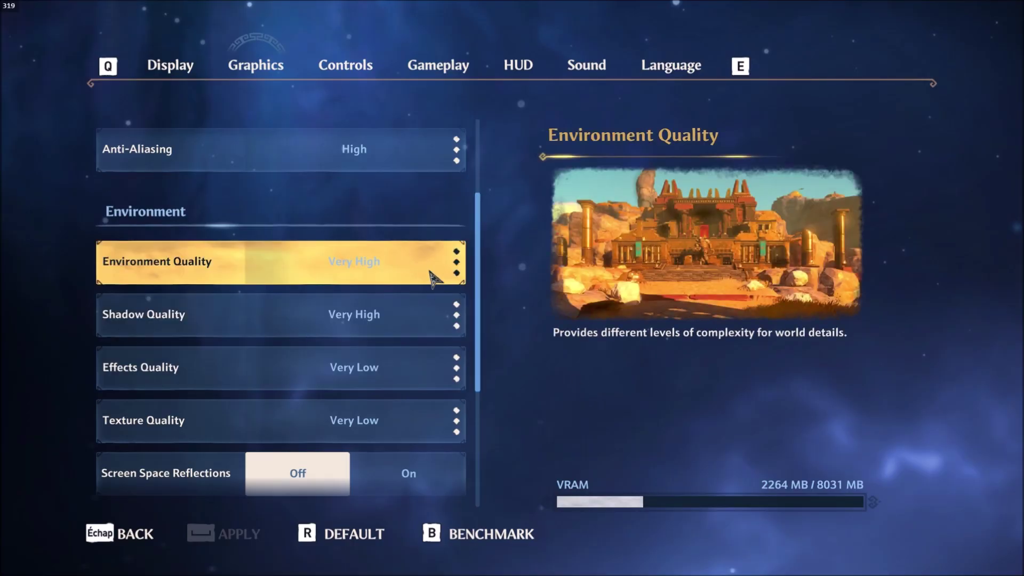
# Set both Shadow Quality and Effects Quality to Very Low in the environment graphics options.
pyautogui.scroll(-1, 433, 278)
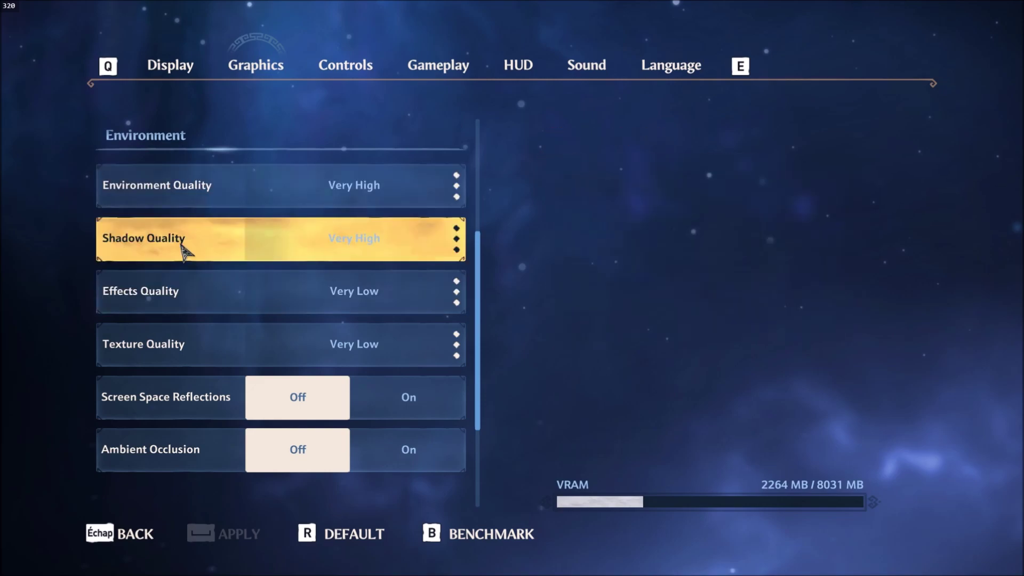
pyautogui.click(354, 255)
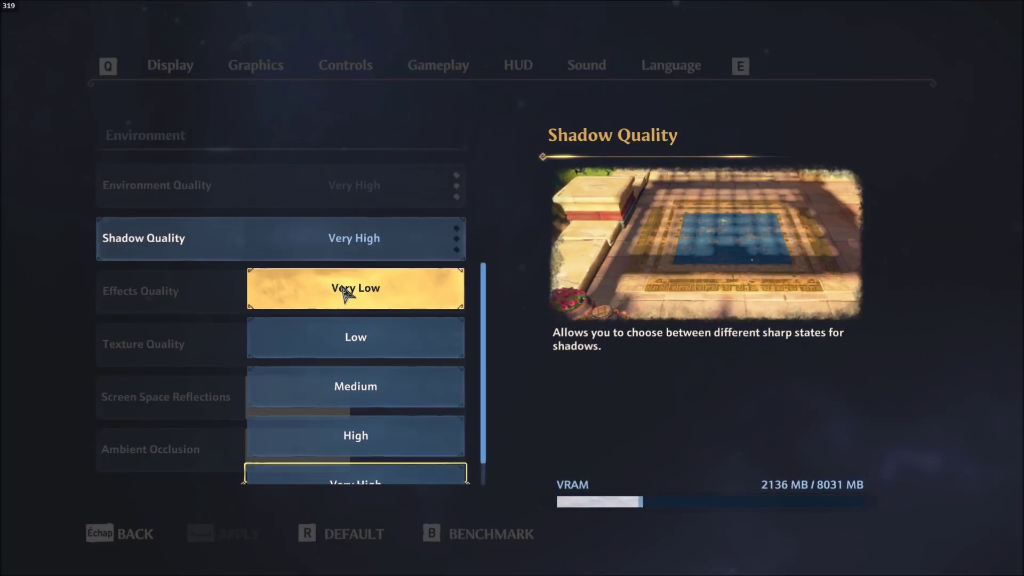
pyautogui.click(359, 292)
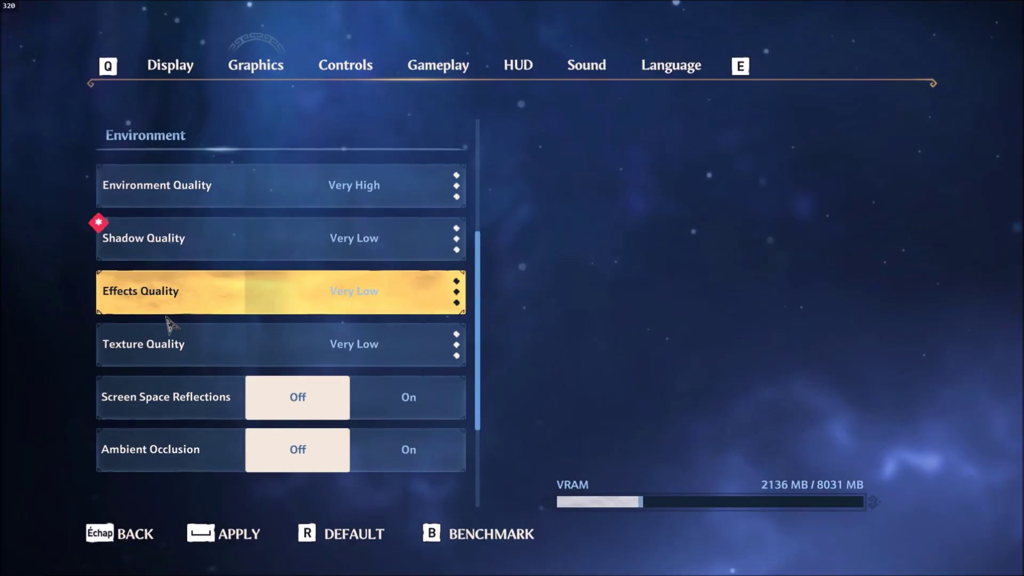
pyautogui.click(297, 304)
pyautogui.click(298, 336)
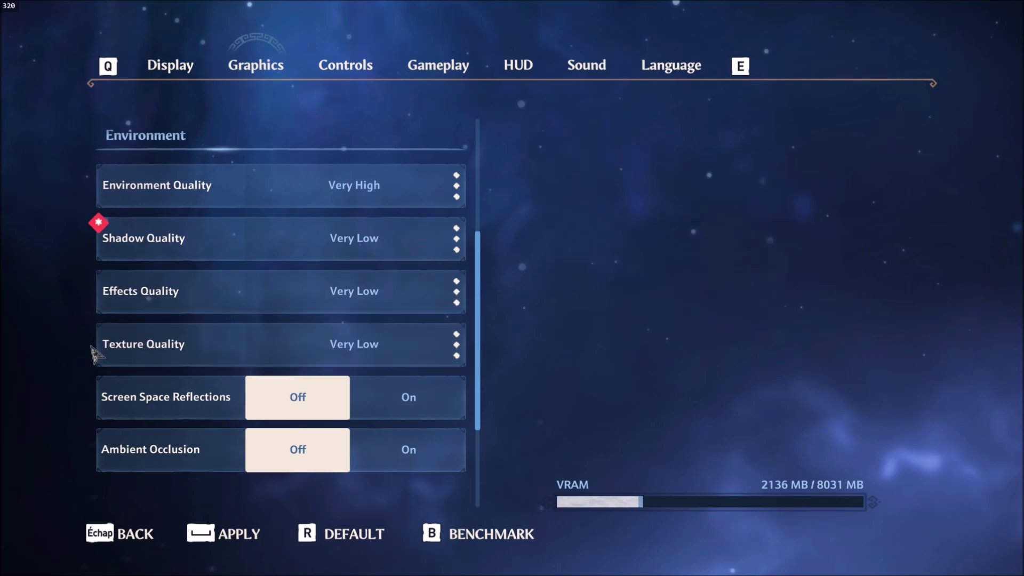
# Set Texture Quality to Very High in the environment graphics options and check its effect on VRAM usage.
pyautogui.click(371, 352)
pyautogui.click(375, 291)
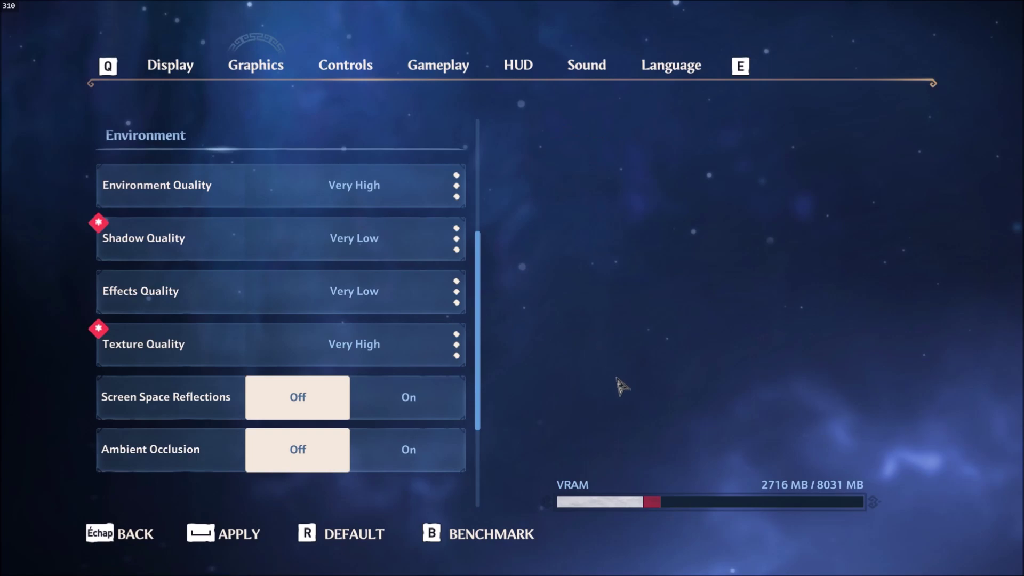
pyautogui.moveTo(715, 500)
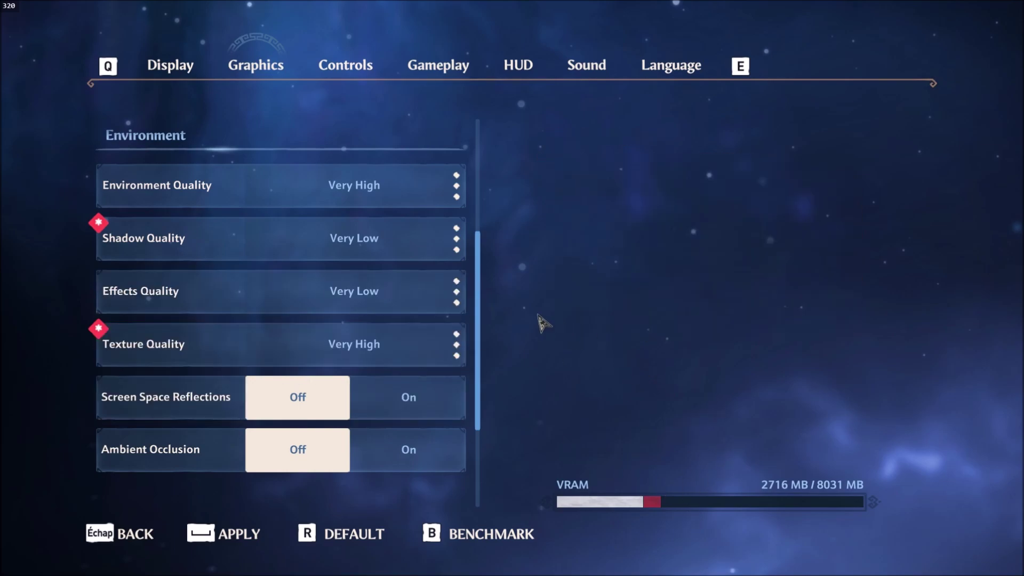
# Examine the Screen Space Reflections and Ambient Occlusion options, plus the Depth of Field and Motion Blur postprocessing options.
pyautogui.moveTo(481, 278); pyautogui.dragTo(498, 304)
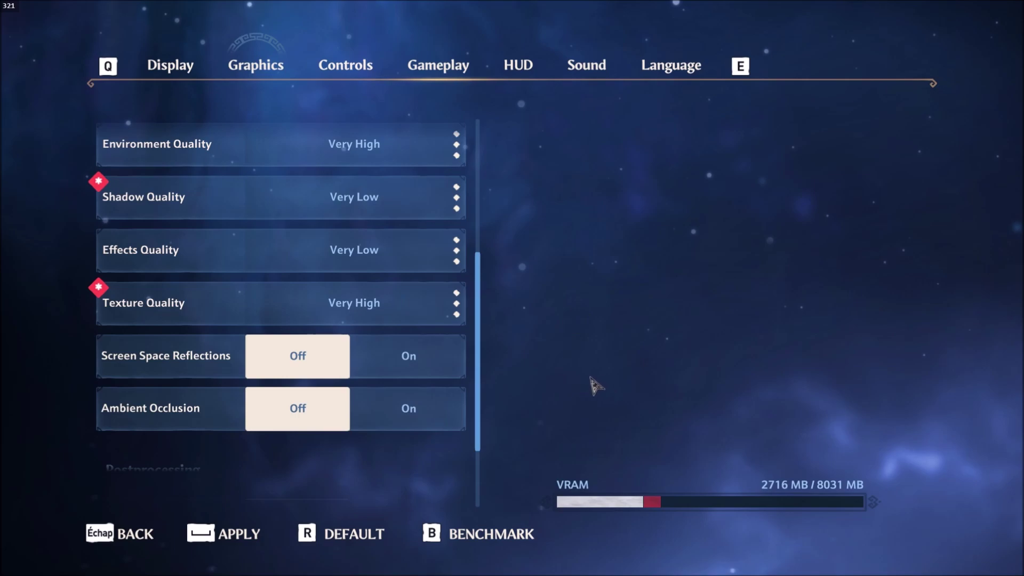
pyautogui.scroll(-2, 214, 380)
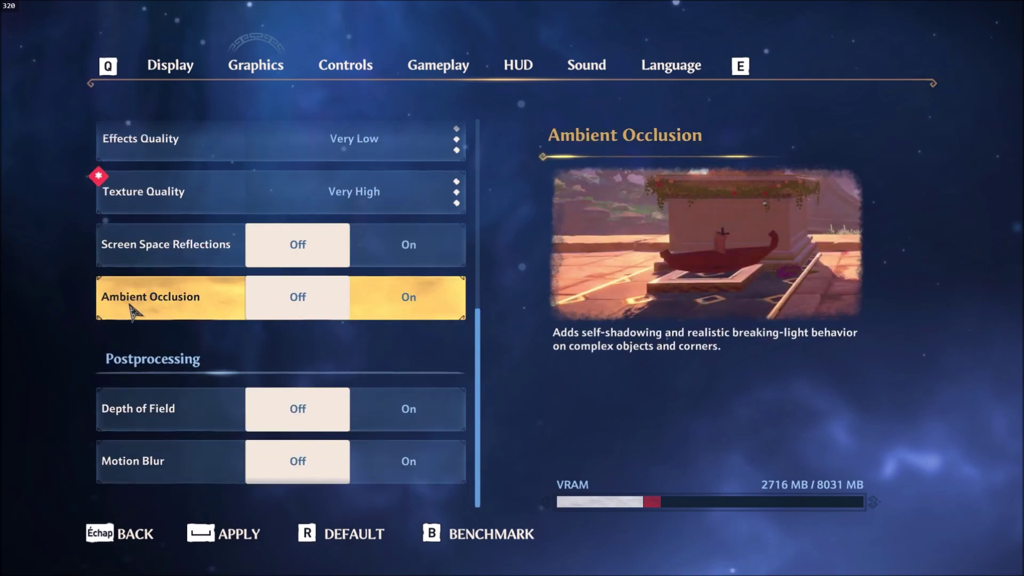
pyautogui.scroll(3, 190, 320)
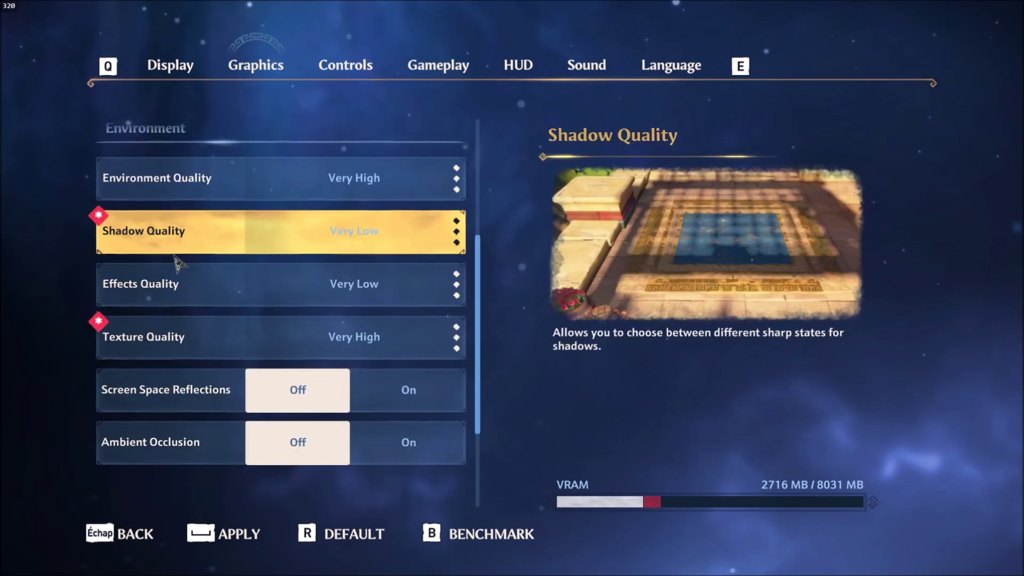
pyautogui.scroll(-1, 182, 275)
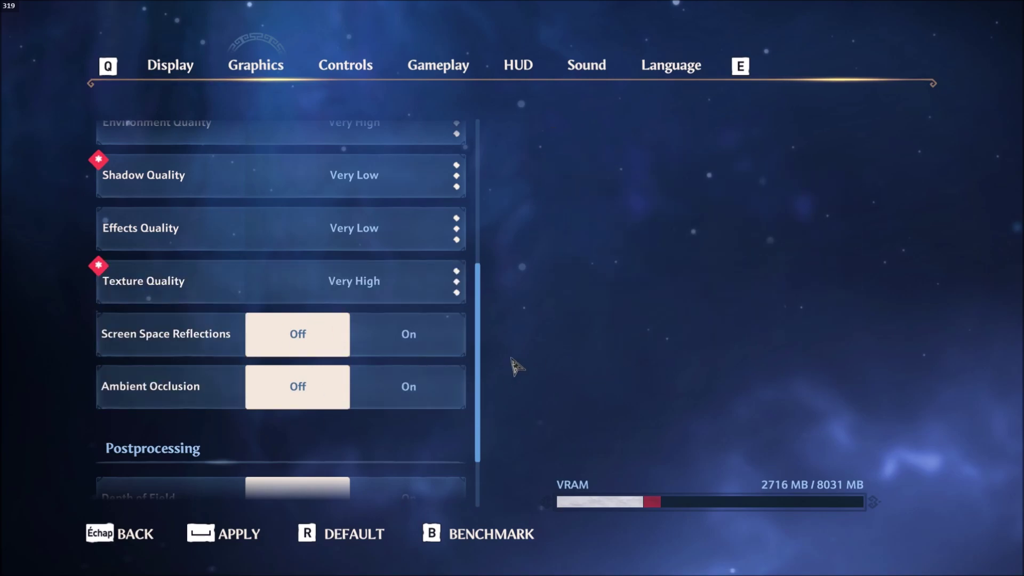
pyautogui.scroll(-2, 482, 418)
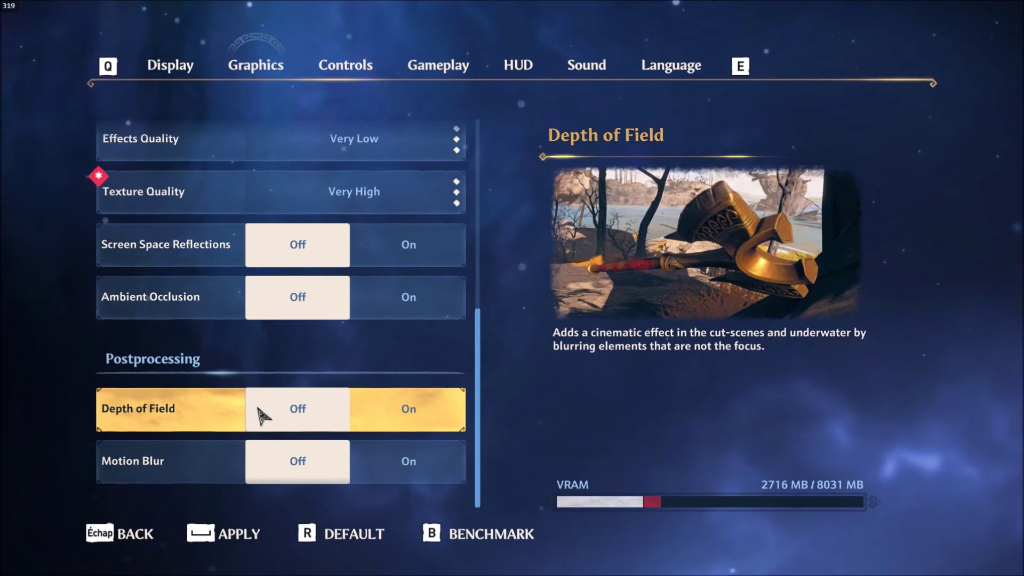
pyautogui.scroll(5, 265, 373)
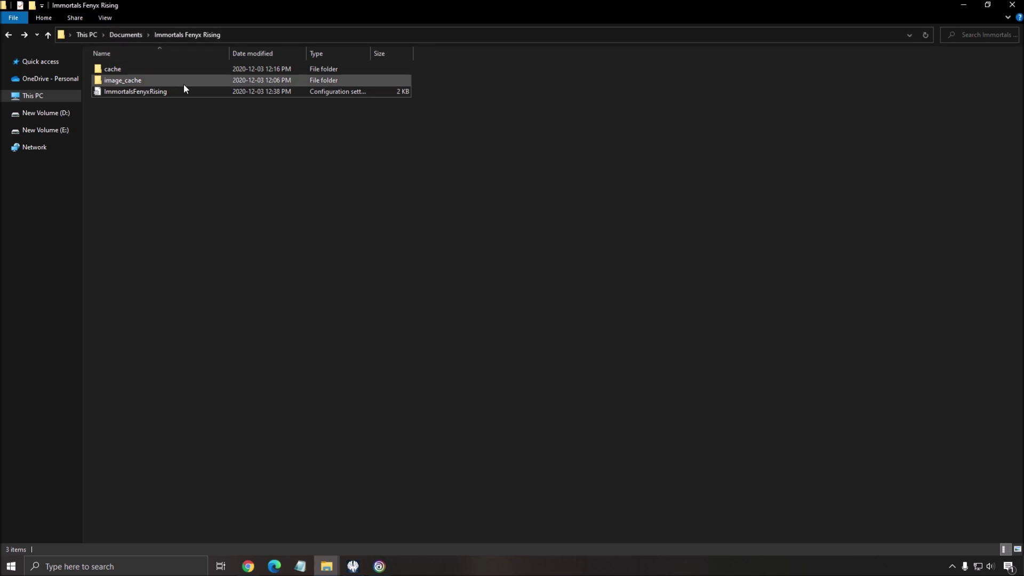
# Switch to File Explorer, open the ImmortalsFenyxRising configuration file in Notepad and look through its graphics entries.
pyautogui.doubleClick(125, 94)
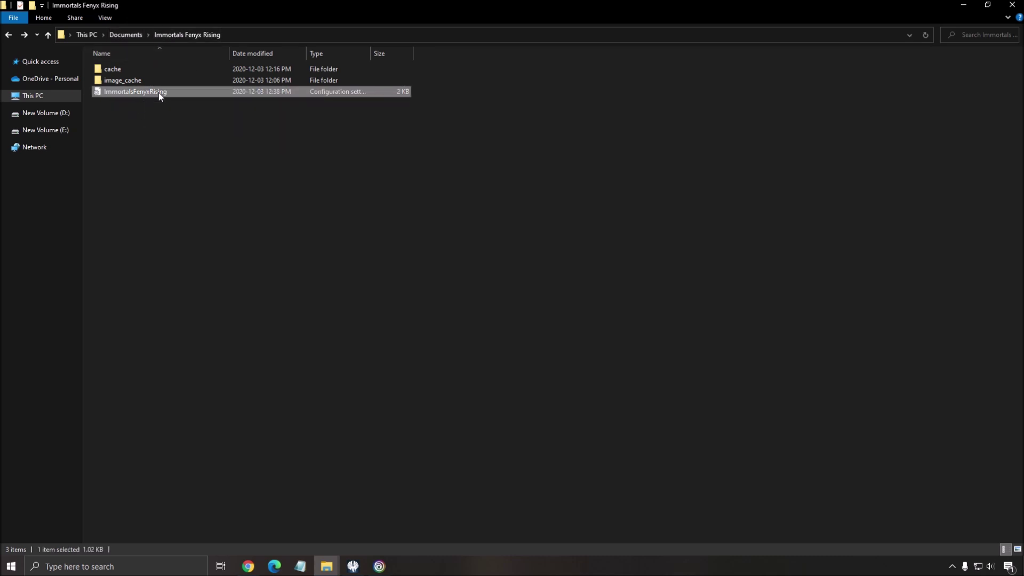
pyautogui.click(899, 150)
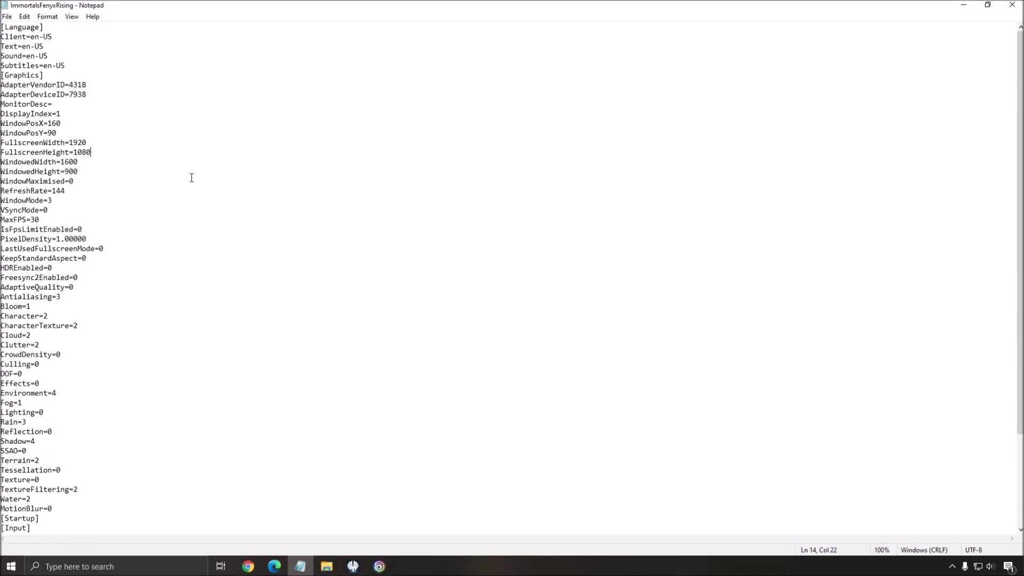
pyautogui.scroll(-4, 183, 256)
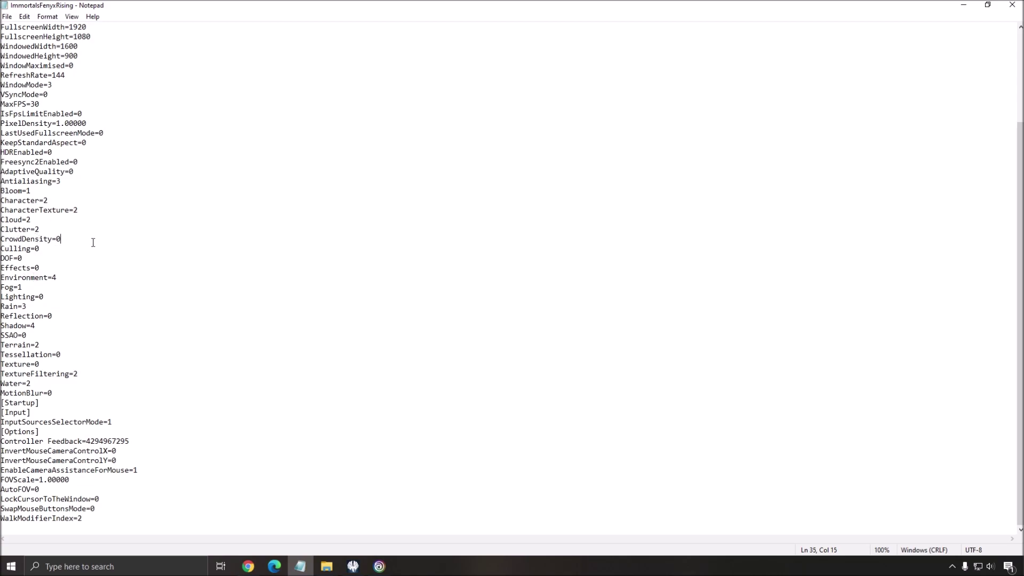
# Set the Cloud value to 1 in the configuration file's graphics section.
pyautogui.hotkey('shift', 'Home')
pyautogui.press('End')
pyautogui.hotkey('shift', 'Home')
pyautogui.press('End')
pyautogui.press('BackSpace')
pyautogui.write('1')
# Set the Water value to 1 in the graphics section and close the configuration file.
pyautogui.click(67, 311)
pyautogui.hotkey('shift', 'Home')
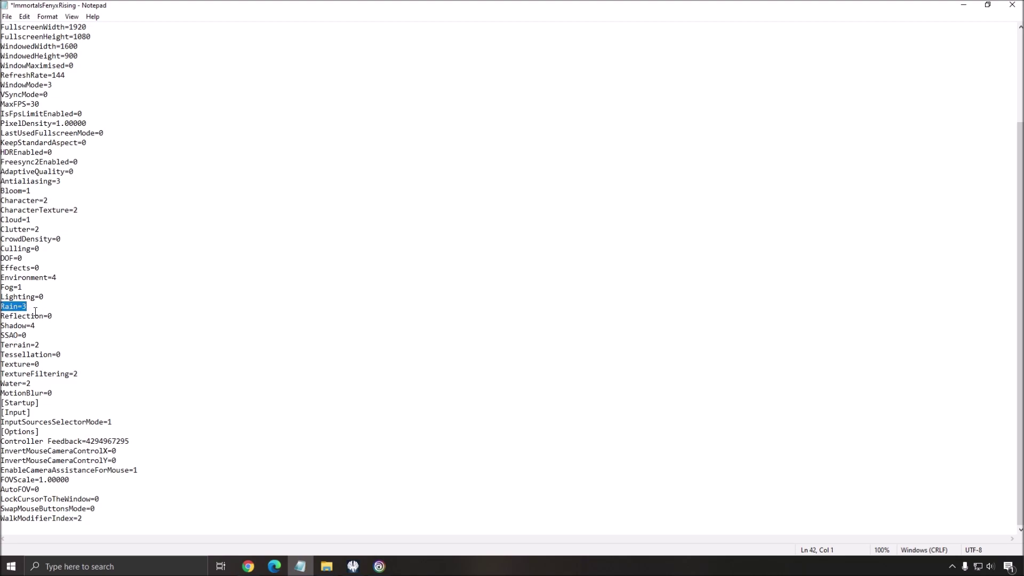
pyautogui.click(61, 338)
pyautogui.moveTo(4, 383); pyautogui.dragTo(31, 383)
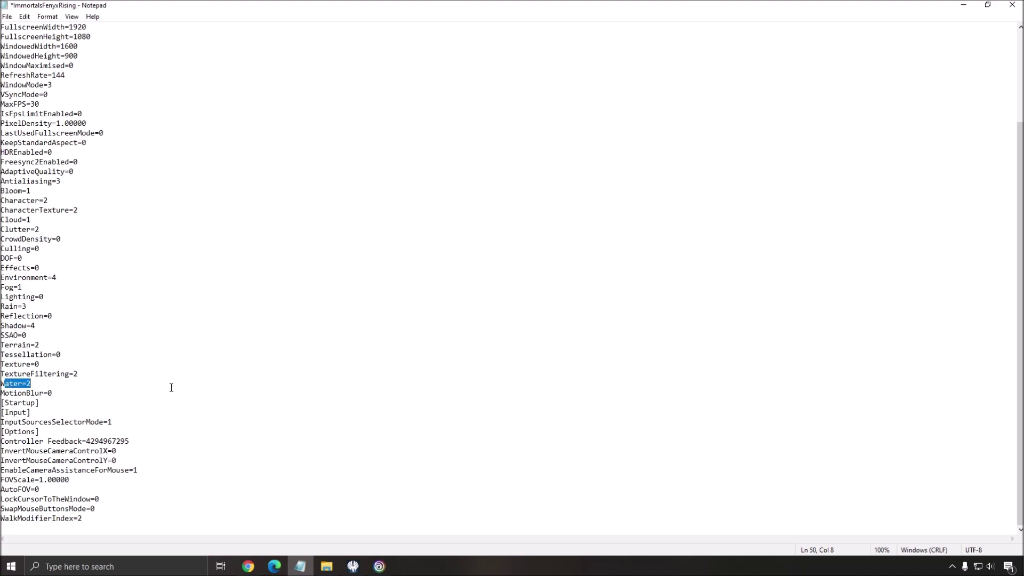
pyautogui.click(38, 388)
pyautogui.press('Up')
pyautogui.press('Up')
pyautogui.press('Up')
pyautogui.press('Up')
pyautogui.press('Up')
pyautogui.press('Home')
pyautogui.click(7, 16)
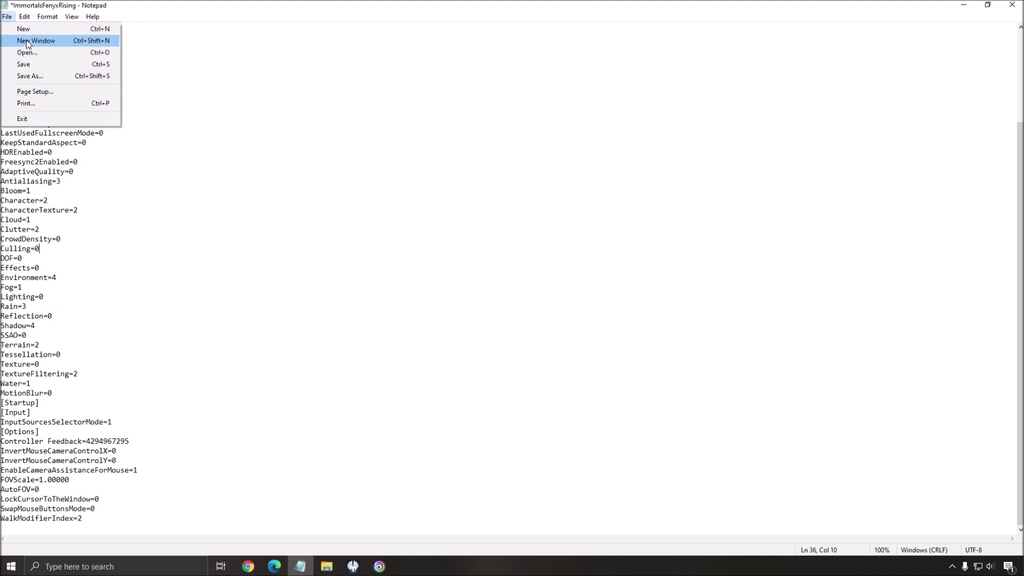
pyautogui.click(1011, 4)
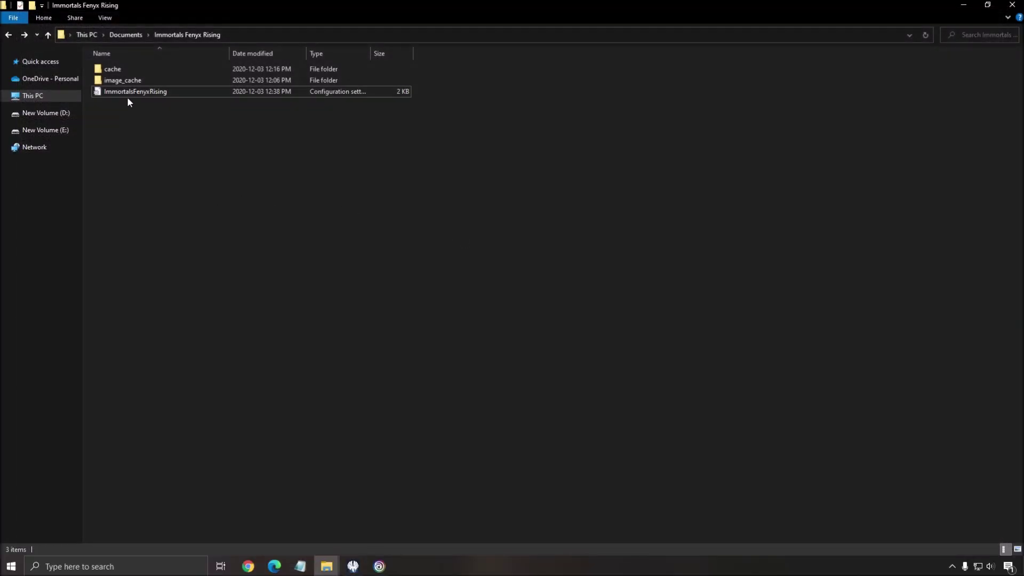
# Inspect the Read-only attribute in the properties of the ImmortalsFenyxRising configuration file and close the dialog.
pyautogui.click(126, 94)
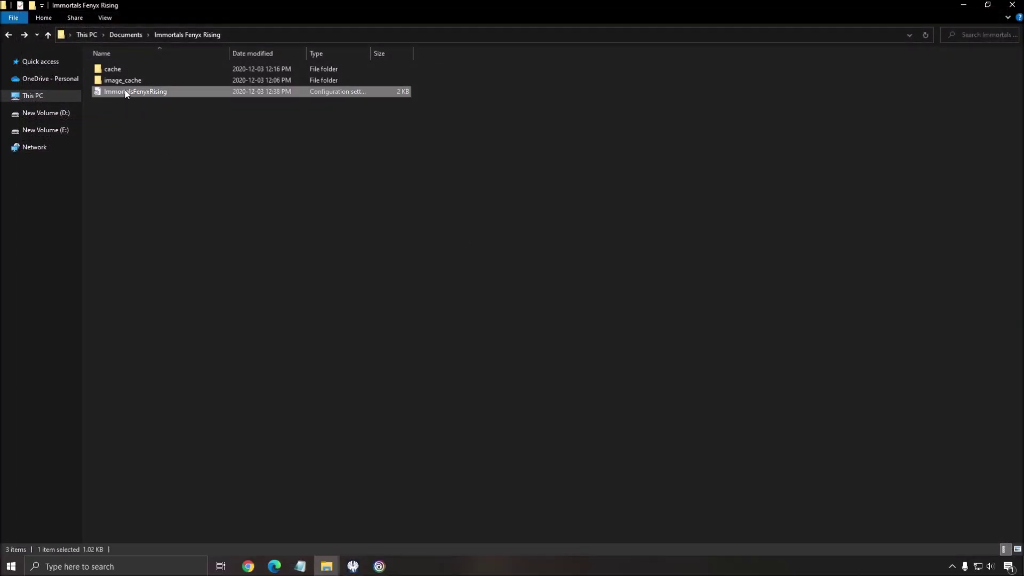
pyautogui.rightClick(166, 91)
pyautogui.click(264, 342)
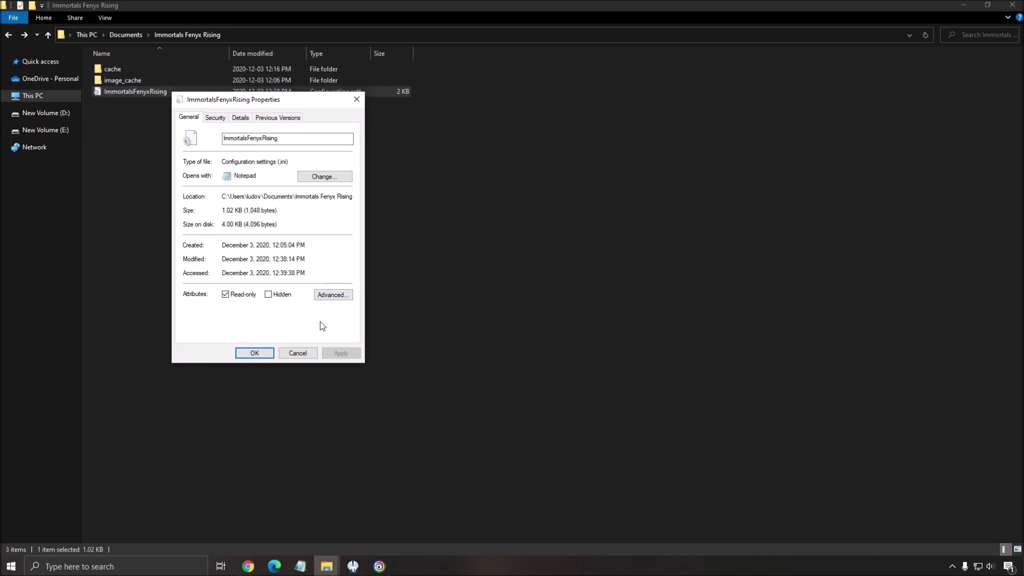
pyautogui.click(255, 353)
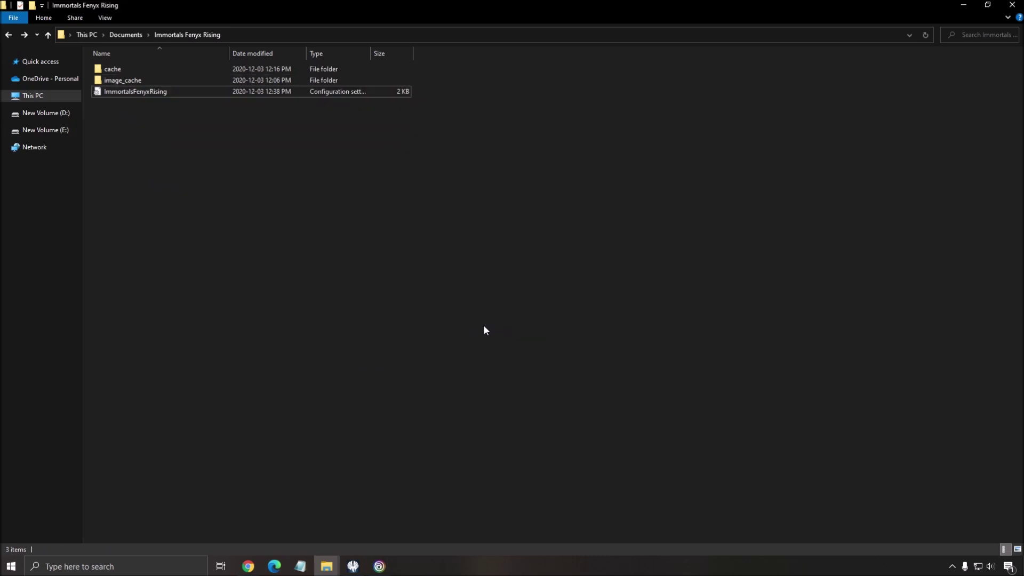